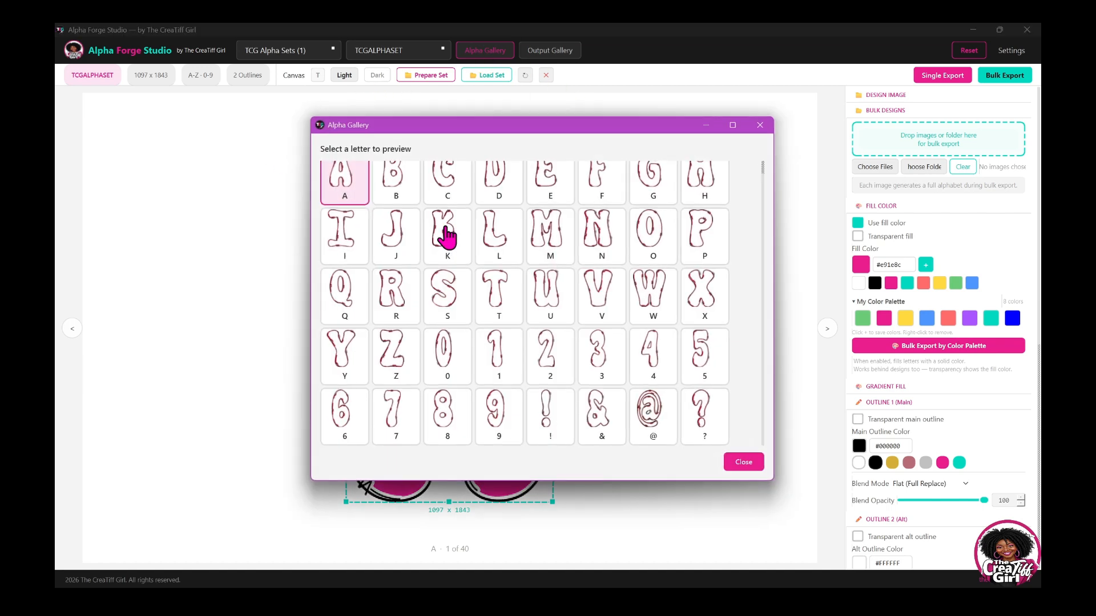
# Look over the letters, numbers and symbols of the loaded set in the Alpha Gallery, then close the gallery
pyautogui.scroll(1, 707, 302)
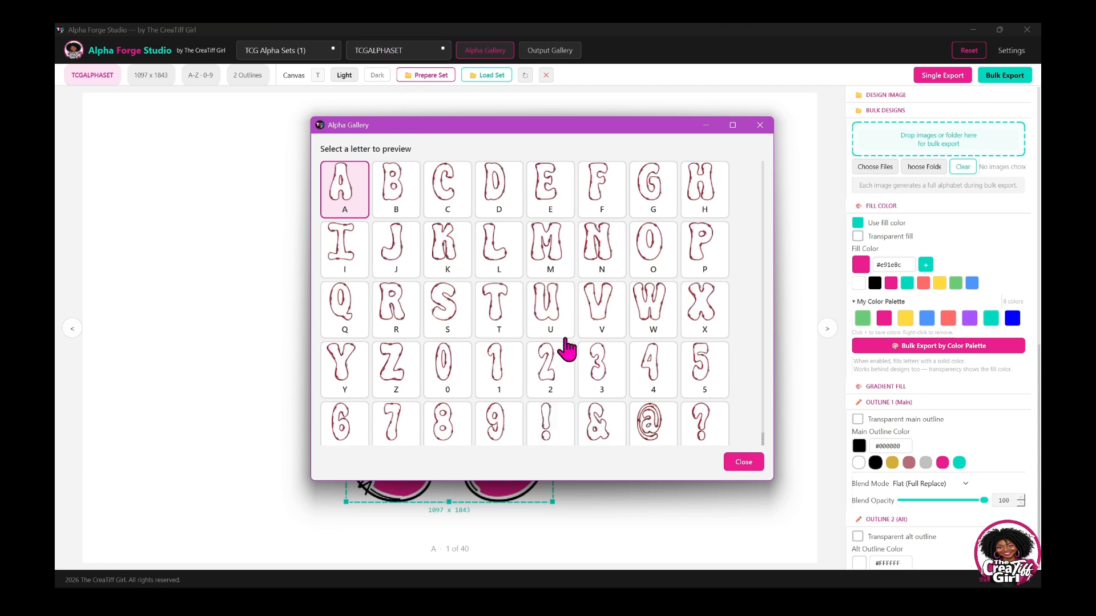
pyautogui.scroll(-1, 640, 311)
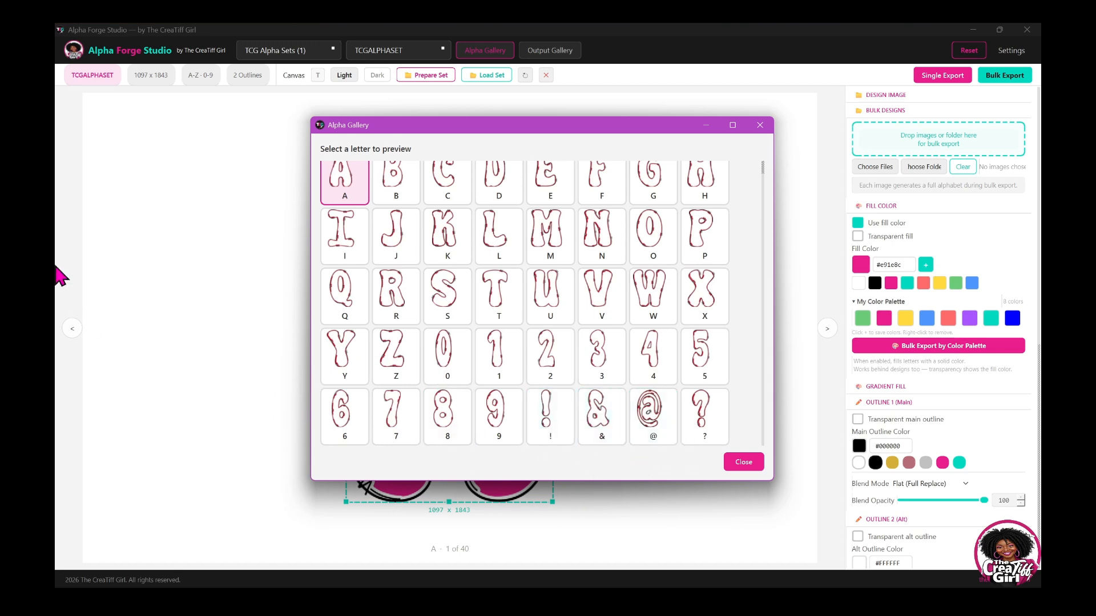
pyautogui.click(760, 125)
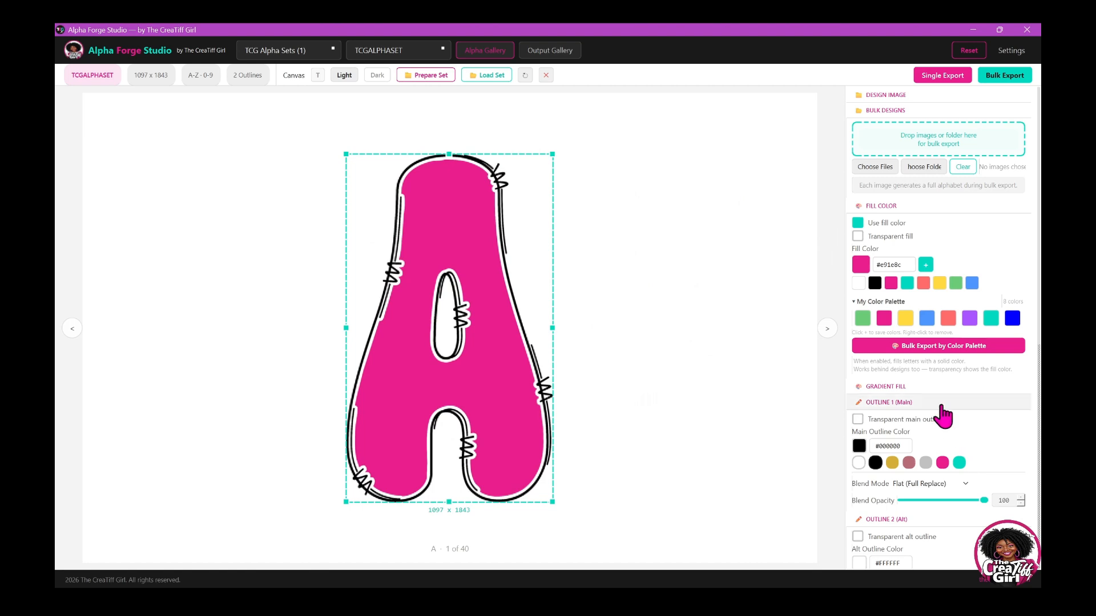
# Bulk export the TCGALPHASET alphabet by color palette, confirming a full set for each of the 8 saved colors
pyautogui.scroll(-2, 924, 415)
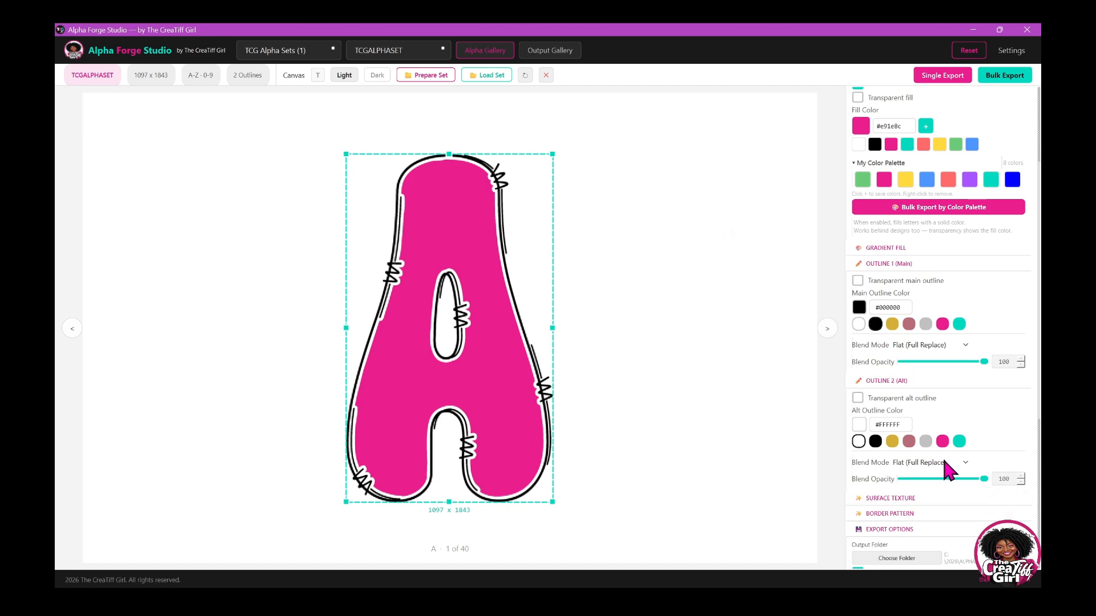
pyautogui.moveTo(908, 345)
pyautogui.scroll(-4, 947, 411)
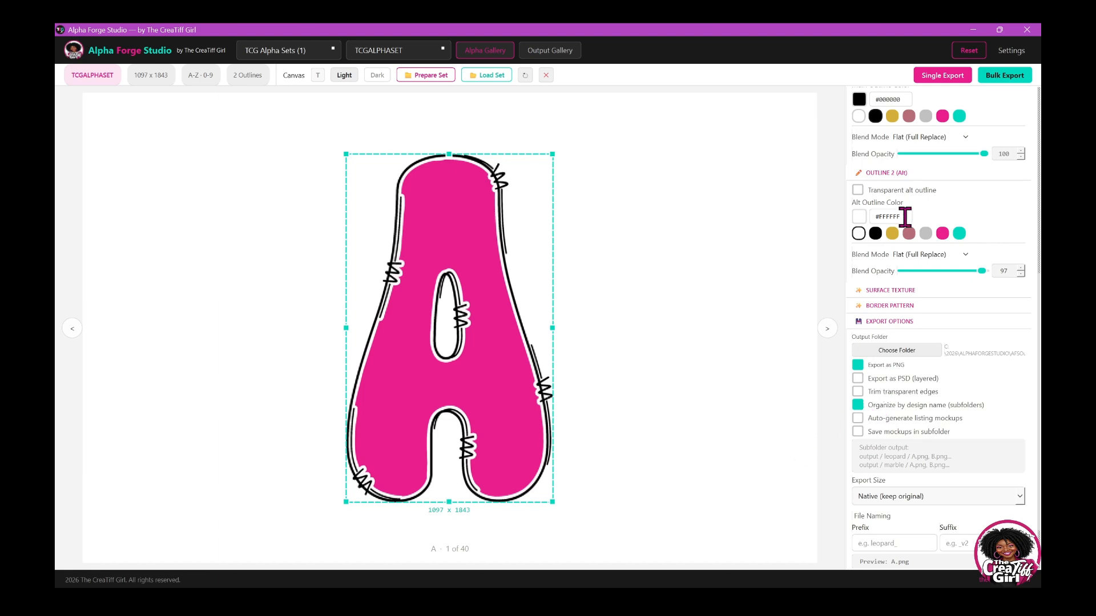
pyautogui.scroll(3, 867, 237)
pyautogui.scroll(3, 867, 237)
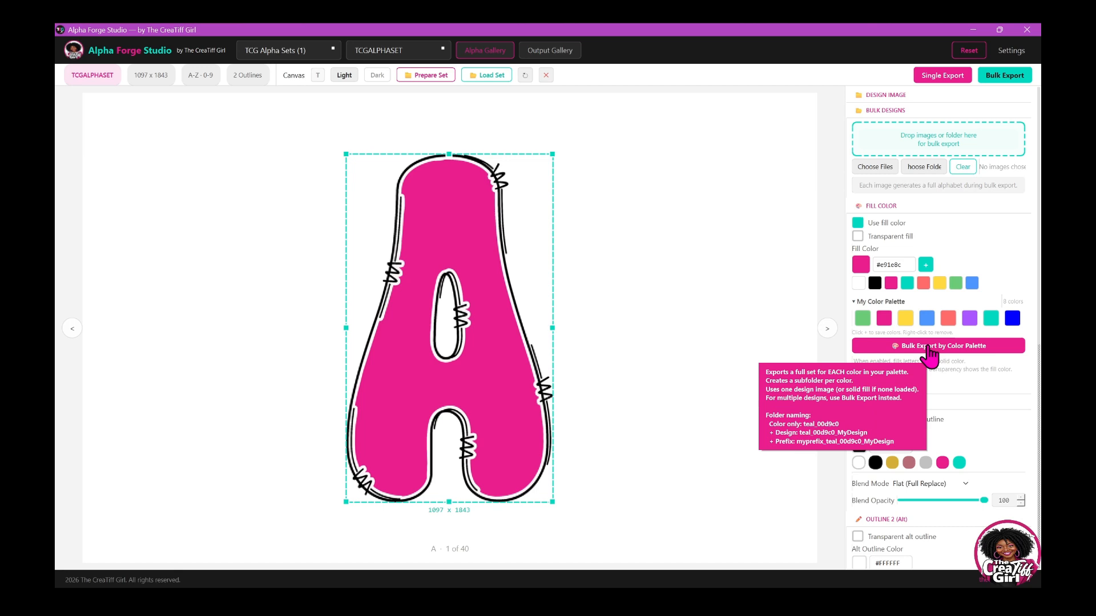
pyautogui.click(928, 346)
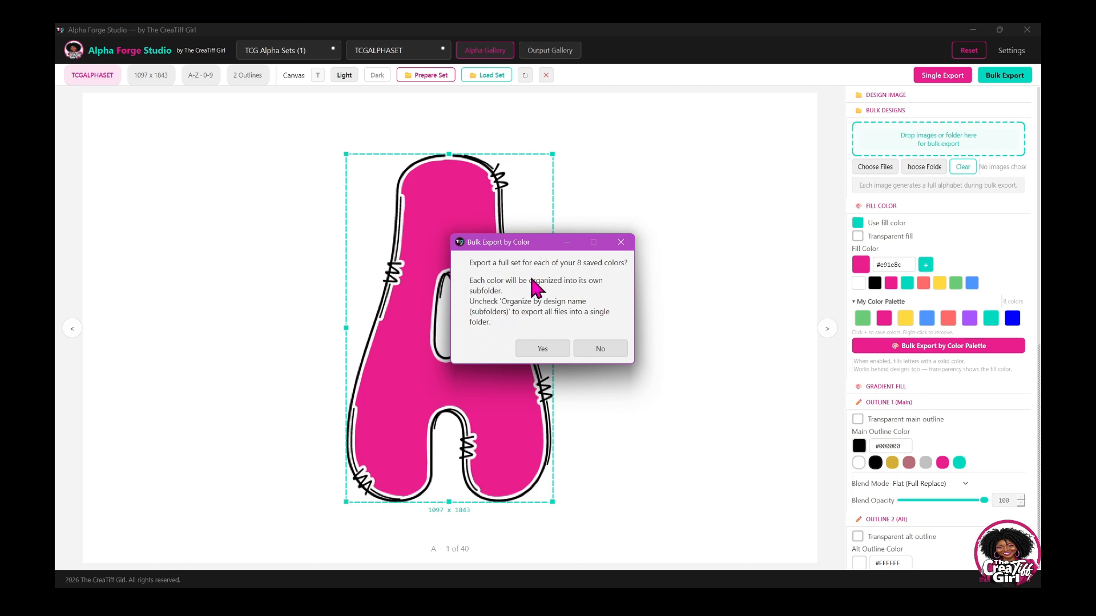
pyautogui.click(542, 349)
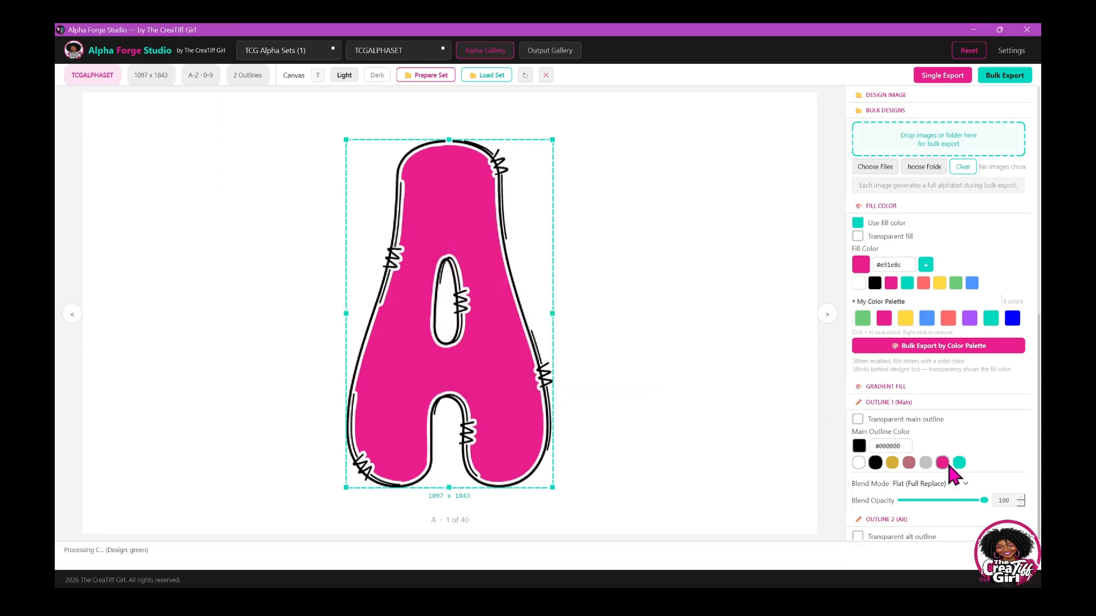
# Open the export output folder and view the letter files in the green_6bcb77 subfolder
pyautogui.scroll(-8, 970, 433)
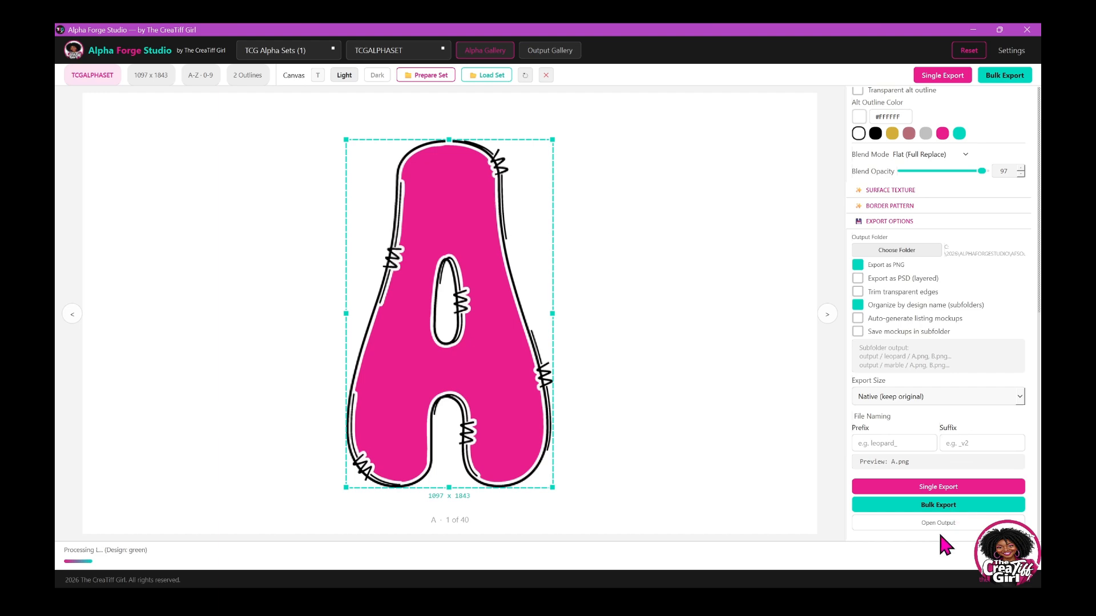
pyautogui.scroll(10, 964, 229)
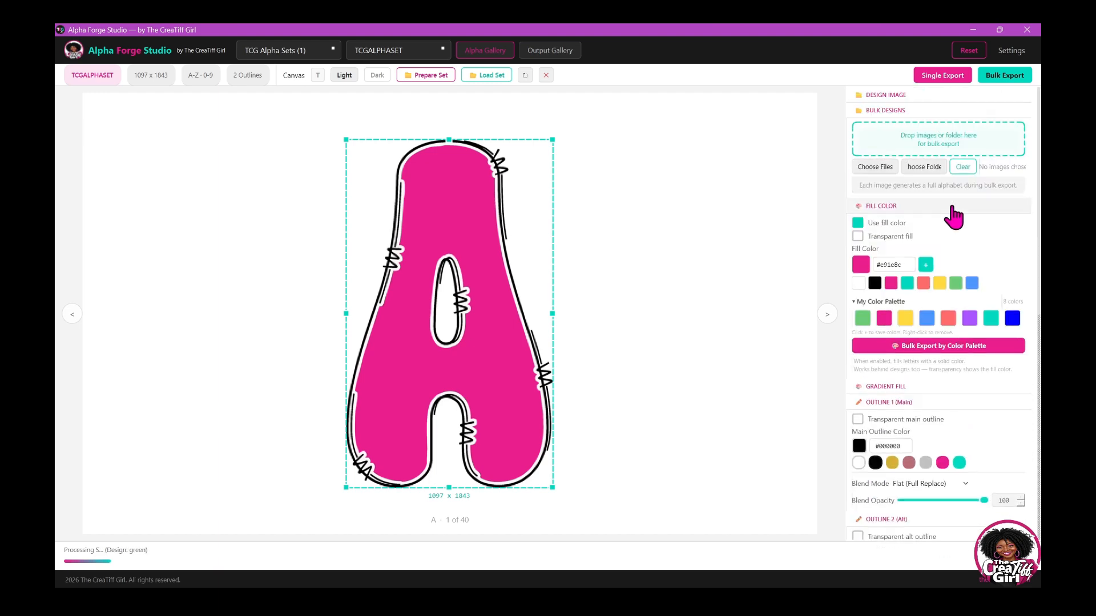
pyautogui.scroll(-5, 979, 465)
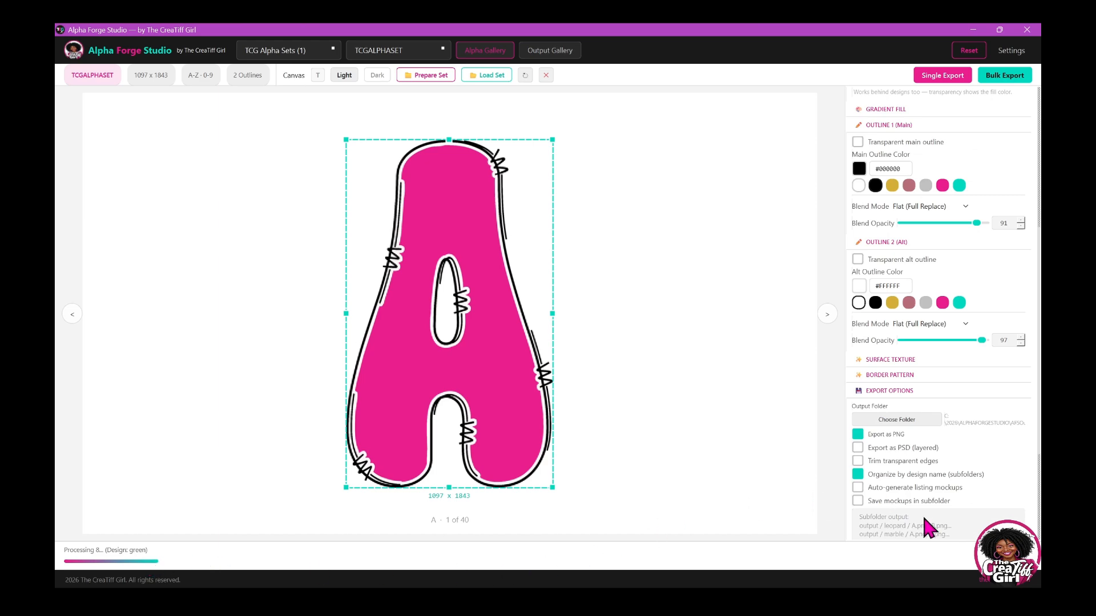
pyautogui.scroll(-3, 936, 528)
pyautogui.click(941, 524)
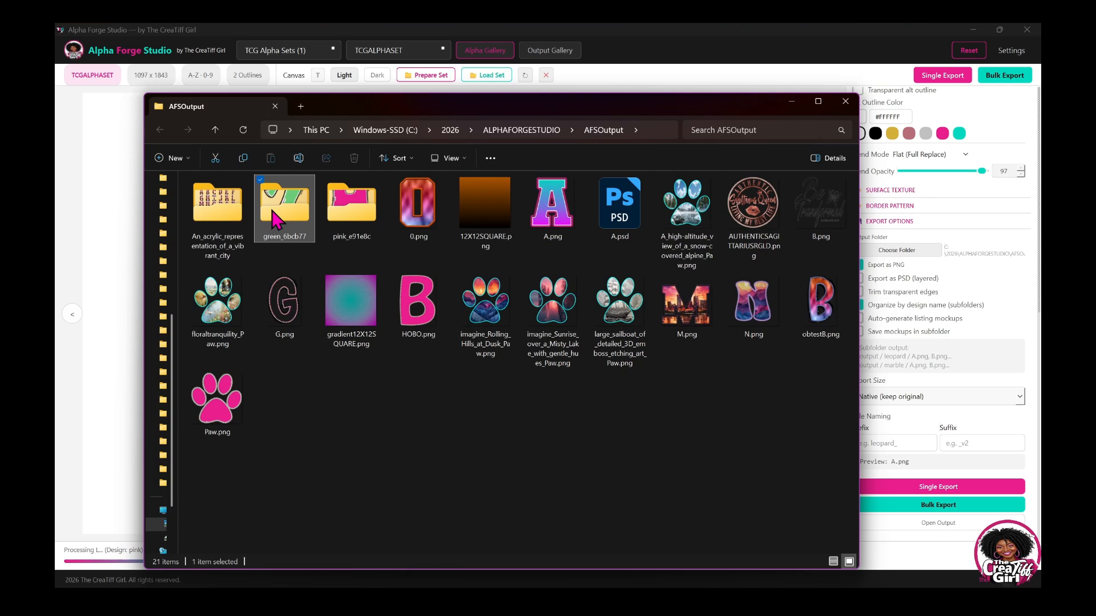
pyautogui.doubleClick(269, 217)
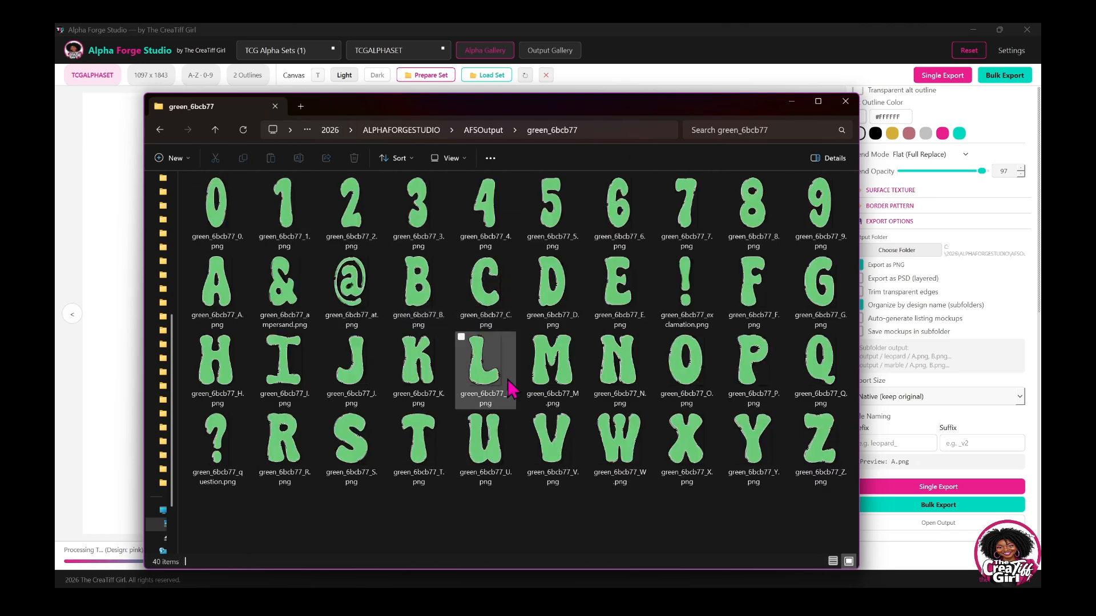
# View the exported sets in the pink_e91e8c and yellow_ffd93d subfolders, then return to AFSOutput
pyautogui.click(496, 136)
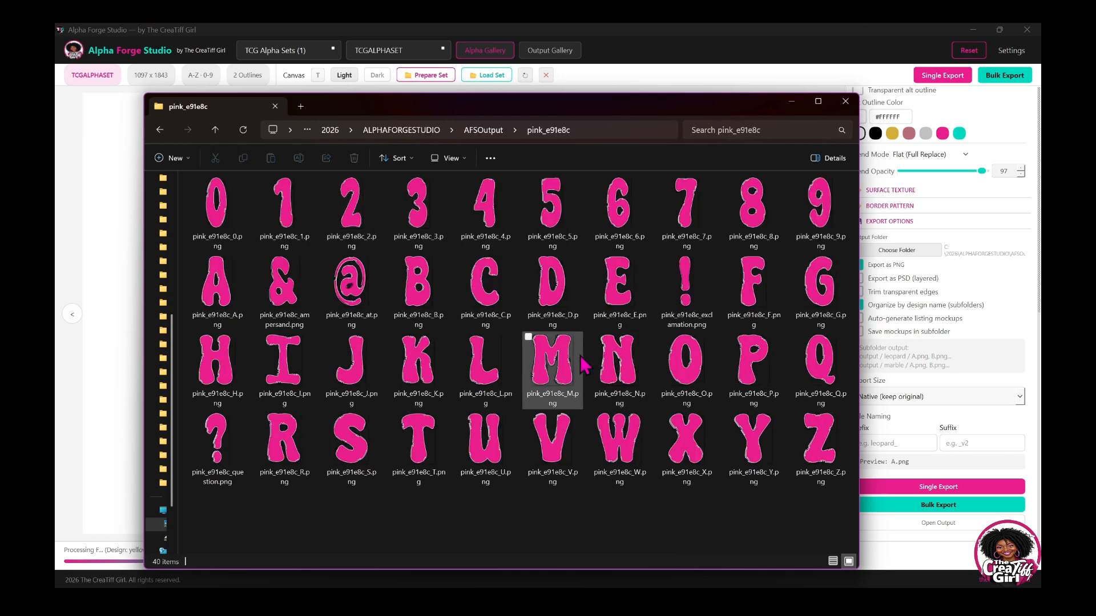
pyautogui.click(477, 132)
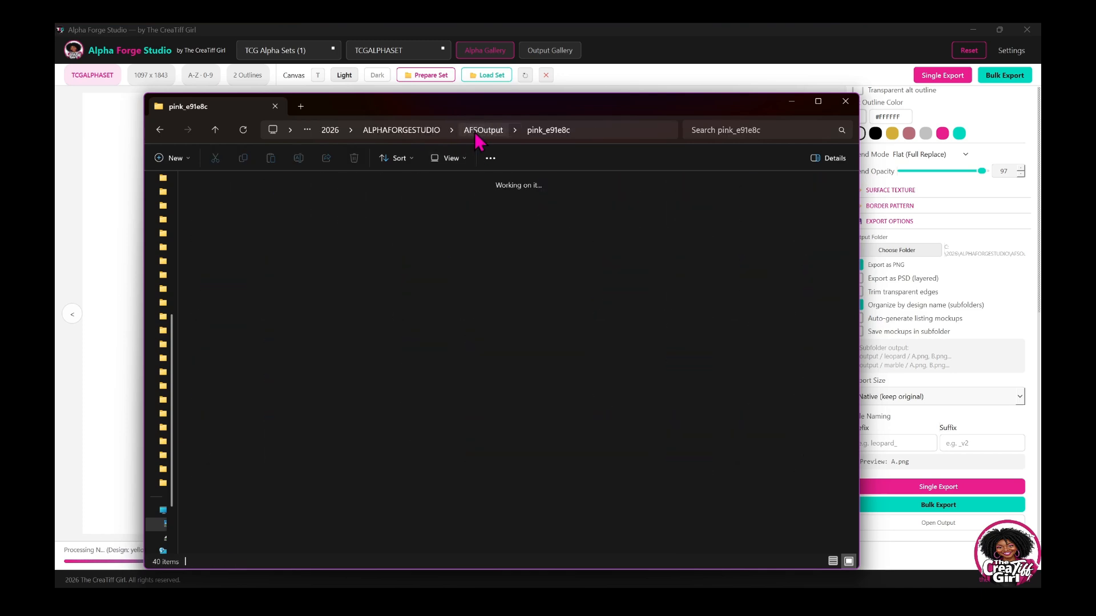
pyautogui.click(429, 217)
pyautogui.doubleClick(429, 217)
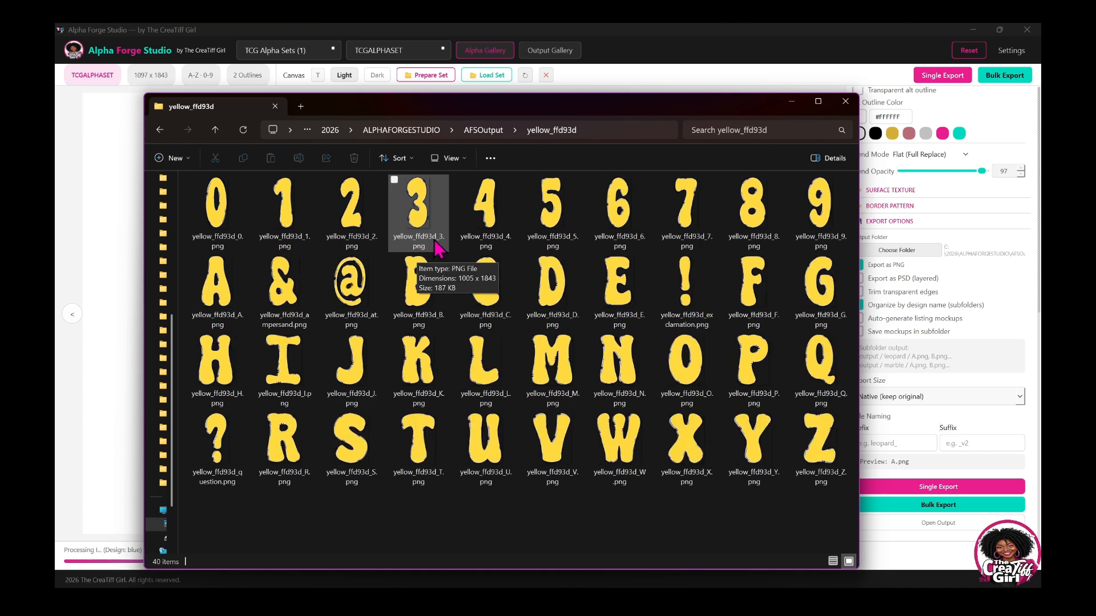
pyautogui.click(477, 136)
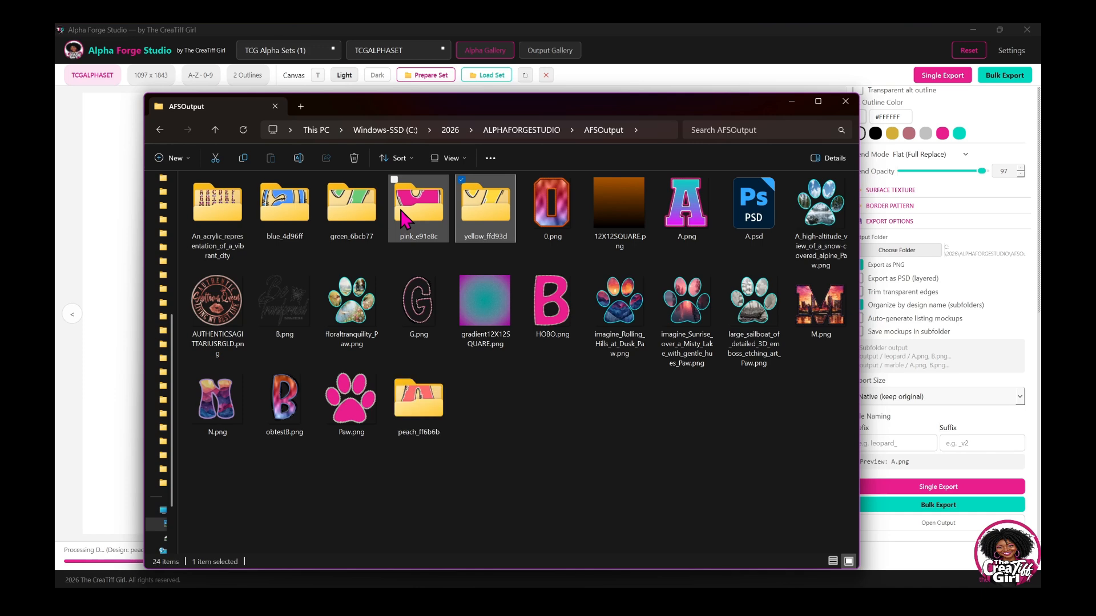
# Check the blue_4d96ff subfolder, return to AFSOutput and move the folder window clear of the settings panel
pyautogui.doubleClick(283, 208)
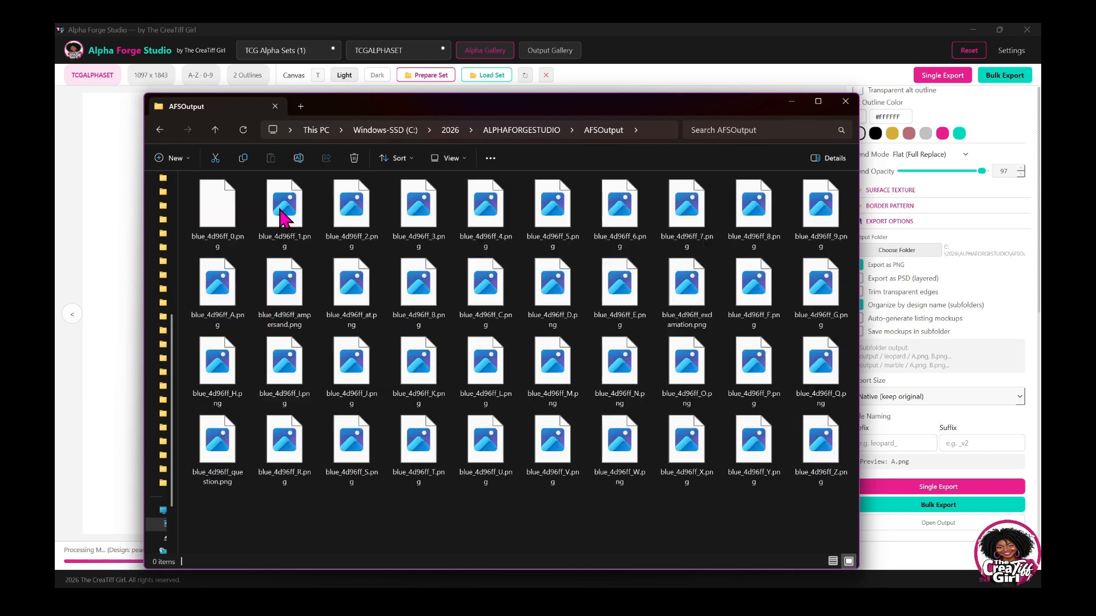
pyautogui.click(490, 136)
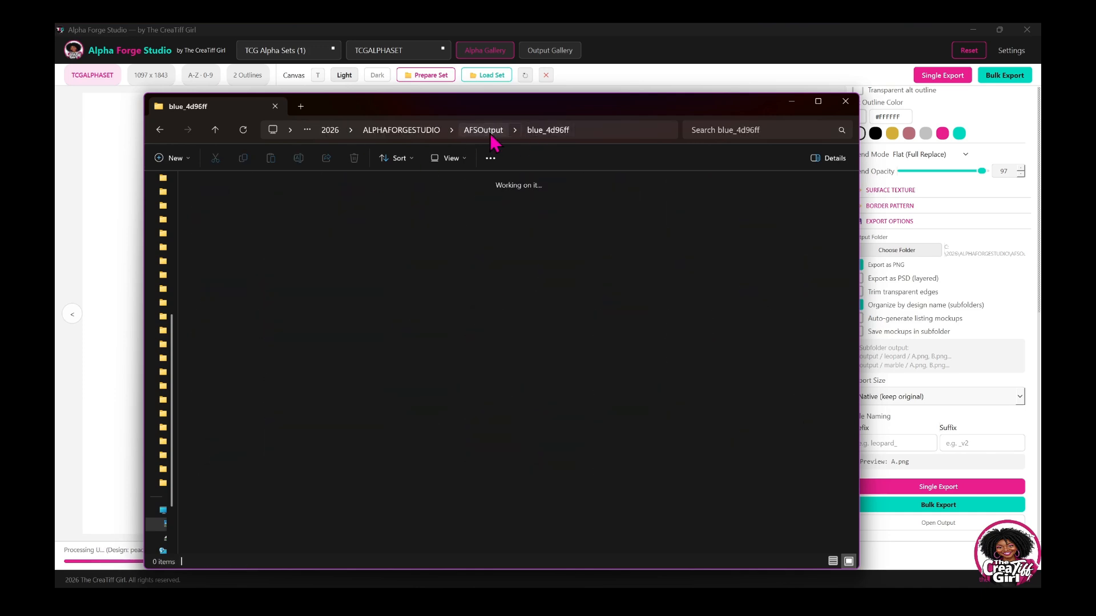
pyautogui.moveTo(660, 112); pyautogui.dragTo(597, 135)
pyautogui.scroll(8, 895, 217)
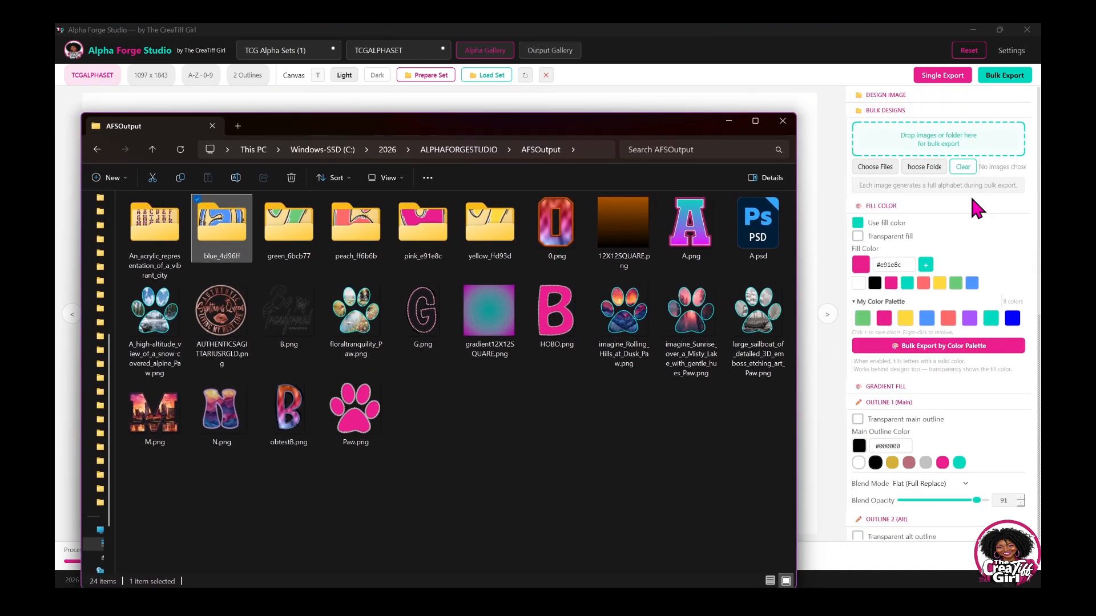
# View the exported letters in the peach_ff6b6b, purple_aa55ff and aqua_00d9c0 subfolders
pyautogui.click(369, 234)
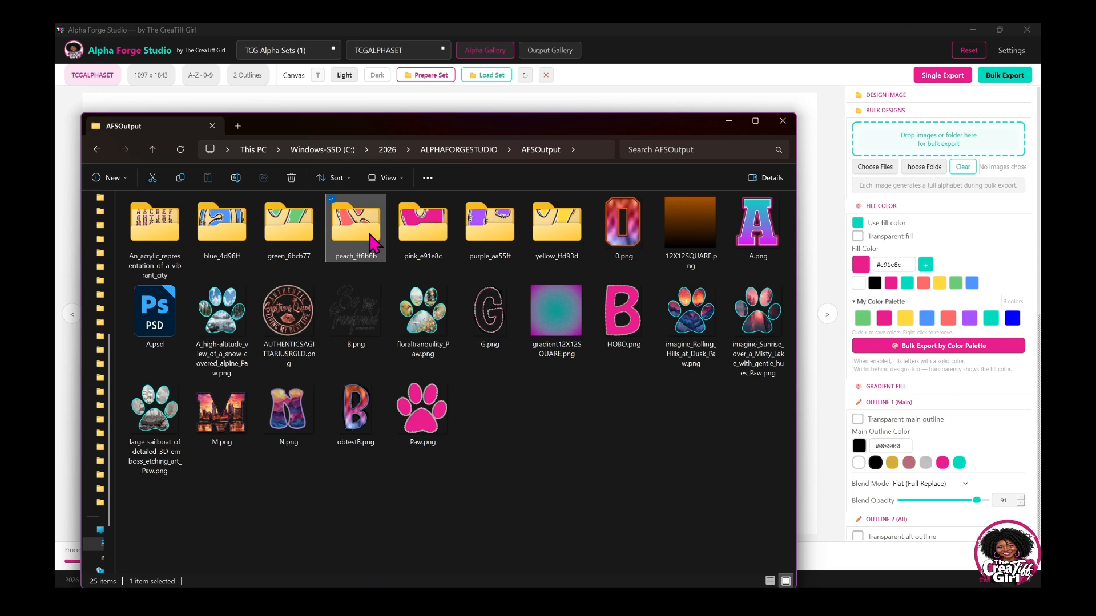
pyautogui.doubleClick(370, 235)
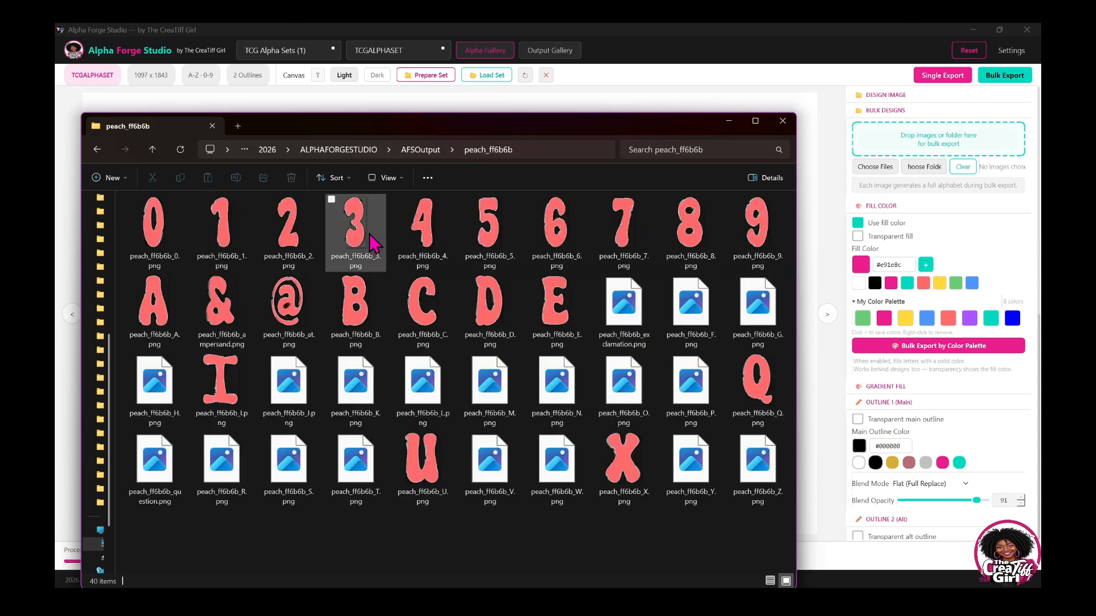
pyautogui.click(430, 151)
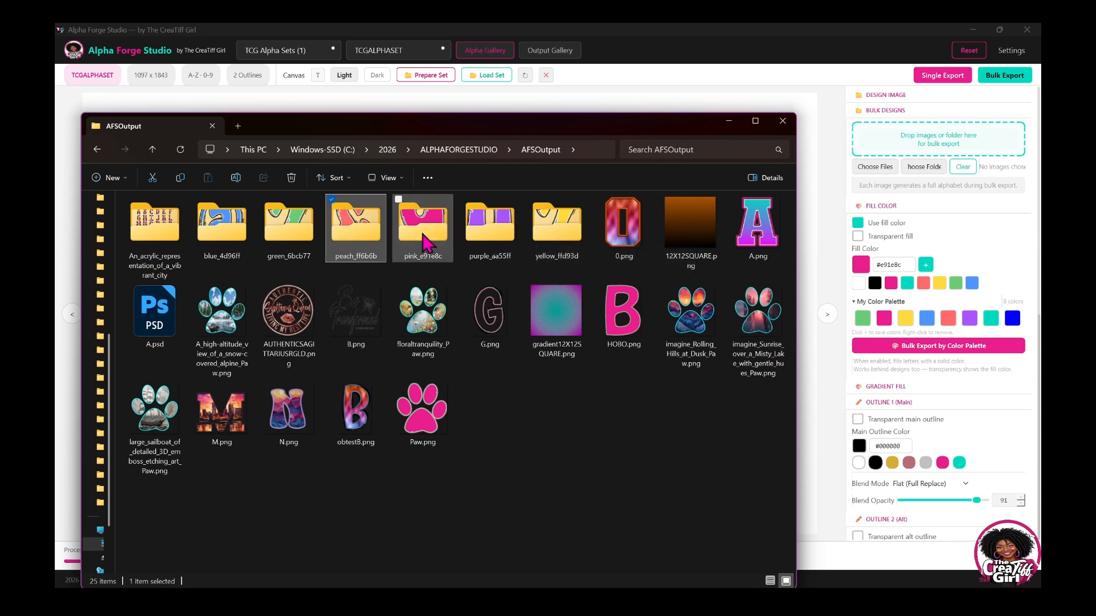
pyautogui.doubleClick(467, 239)
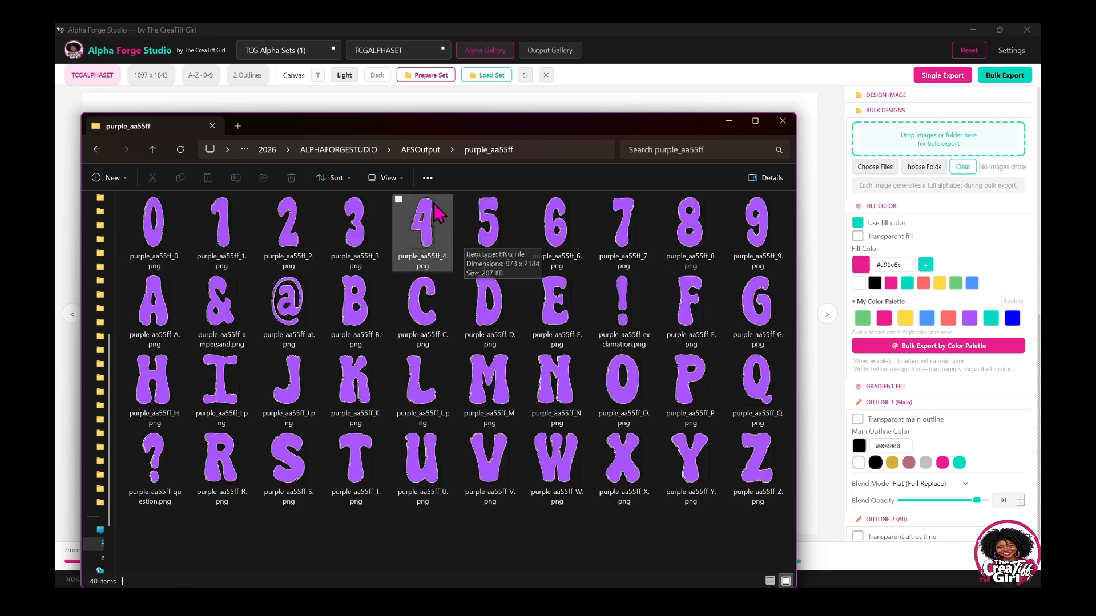
pyautogui.click(422, 150)
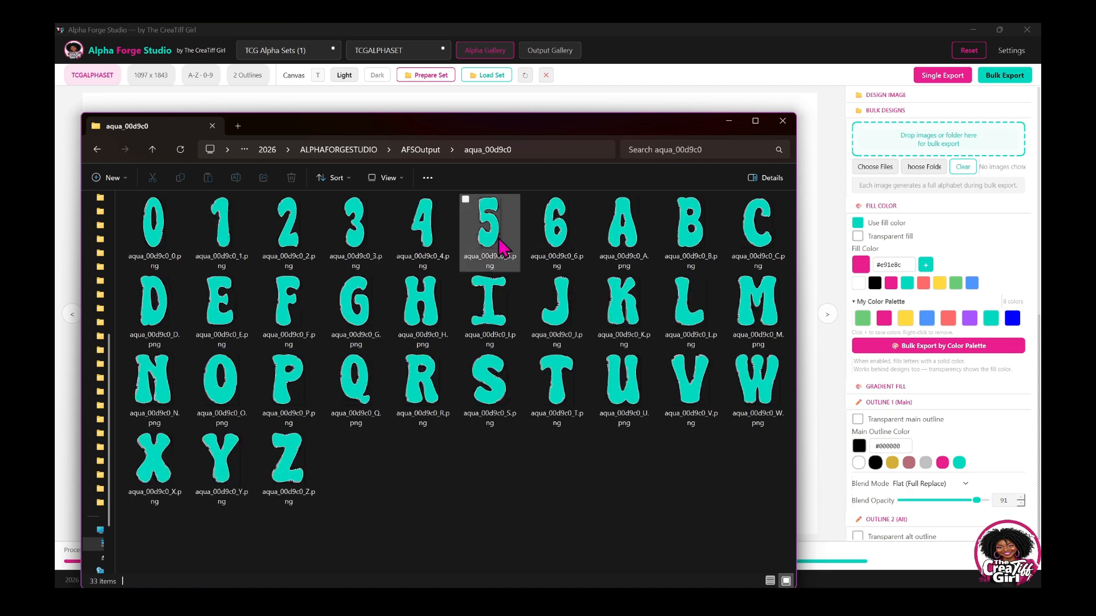
pyautogui.click(422, 149)
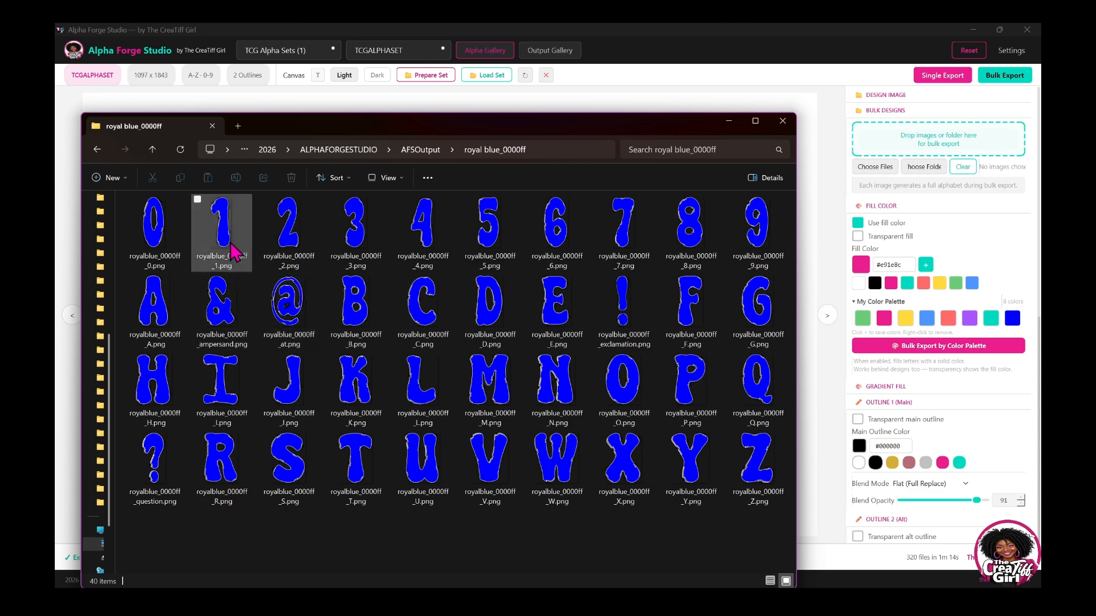
# Preview the royal blue_0000ff images one by one from royalblue_0000ff_0.png to B, then close the viewer and folder window
pyautogui.doubleClick(179, 266)
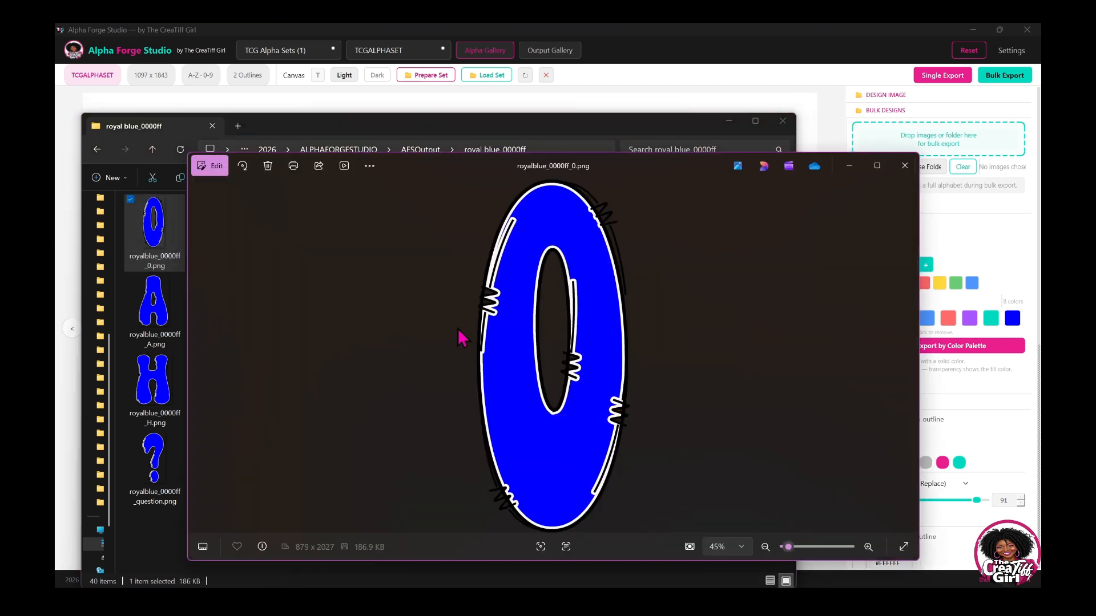
pyautogui.click(908, 356)
pyautogui.click(908, 356)
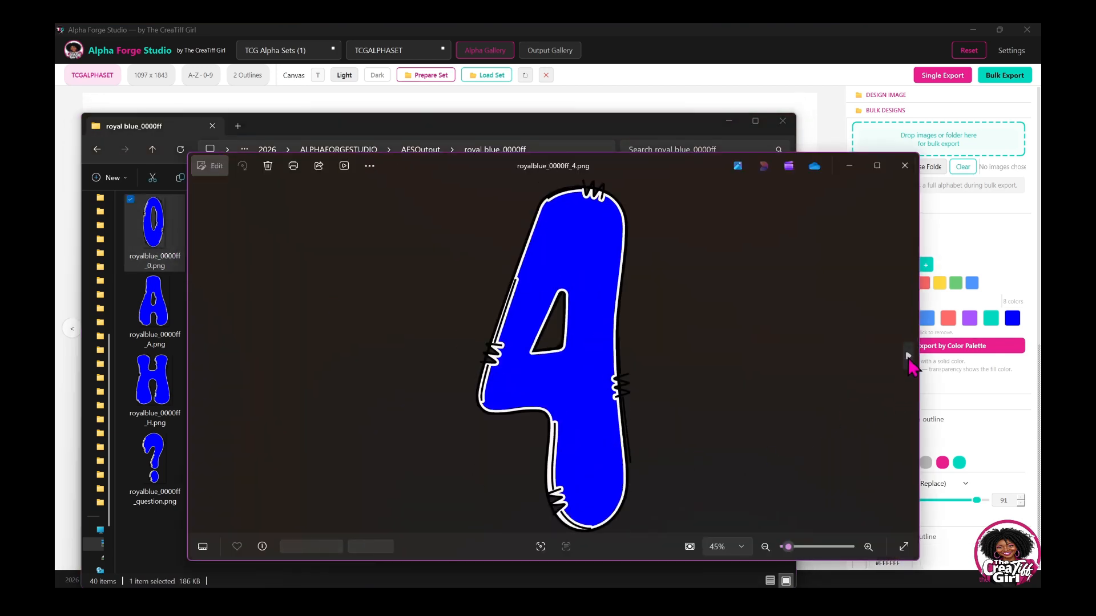
pyautogui.click(907, 356)
pyautogui.click(908, 356)
pyautogui.click(908, 356)
pyautogui.click(908, 356)
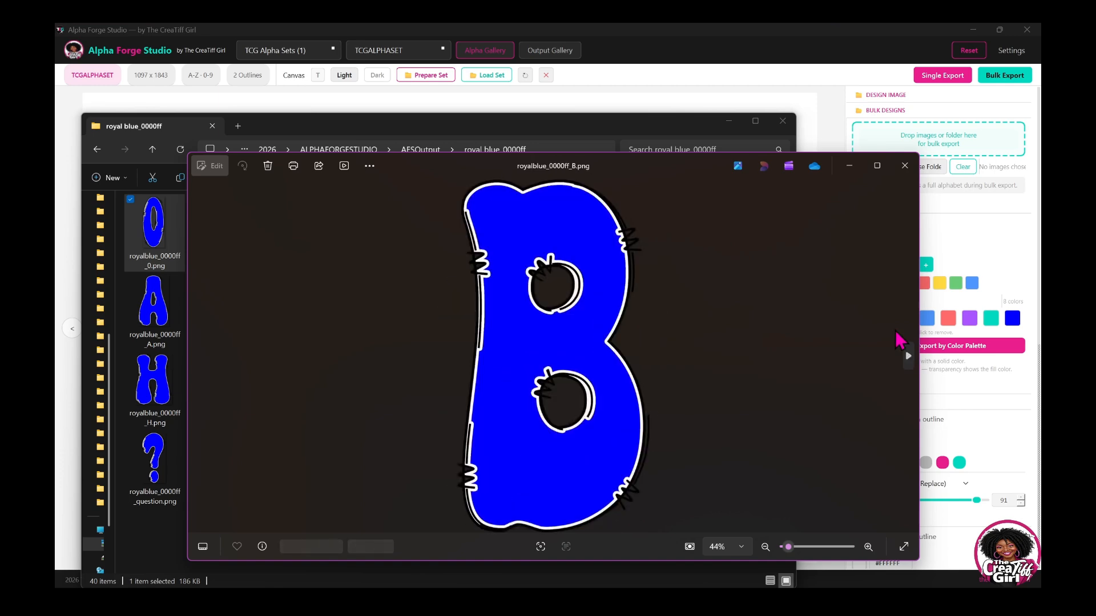
pyautogui.click(903, 167)
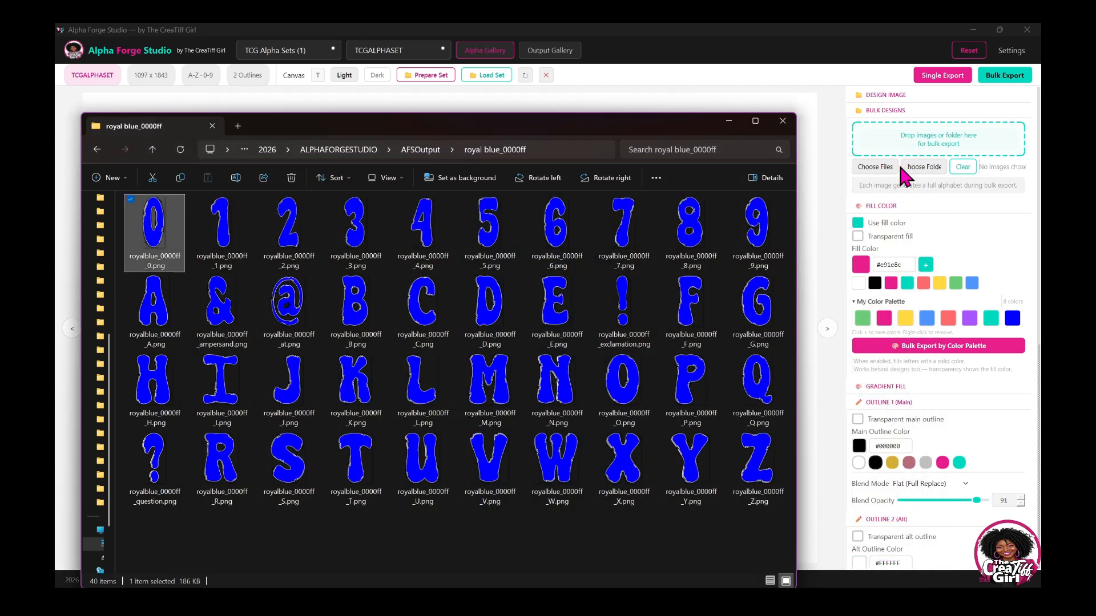
pyautogui.click(782, 122)
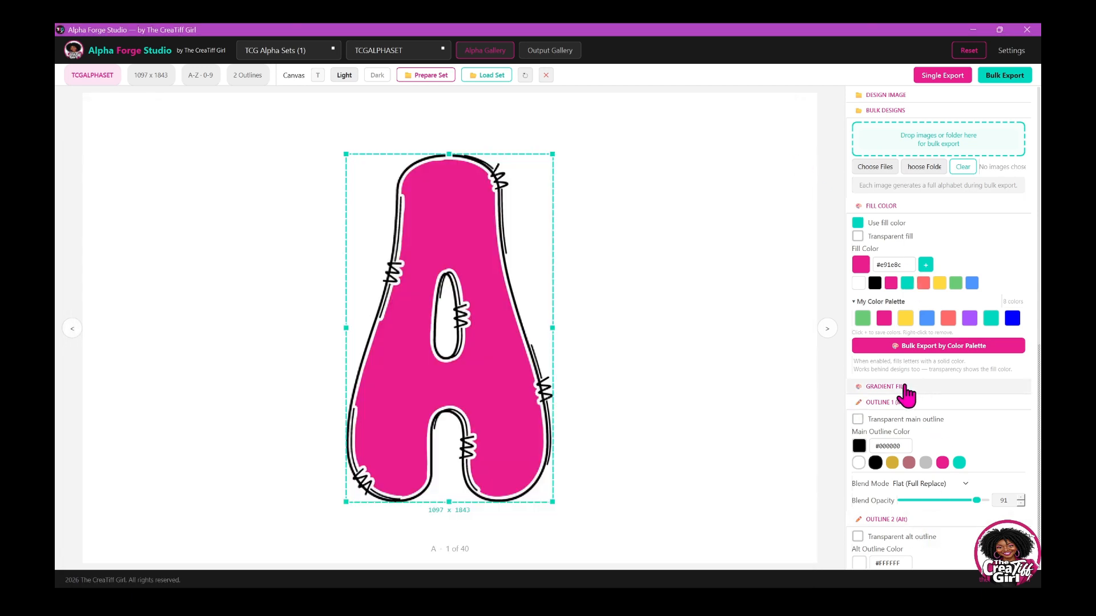
# Reopen the output folder to review all exported color subfolders, then return to the Fill Color settings in Alpha Forge Studio
pyautogui.scroll(-3, 923, 430)
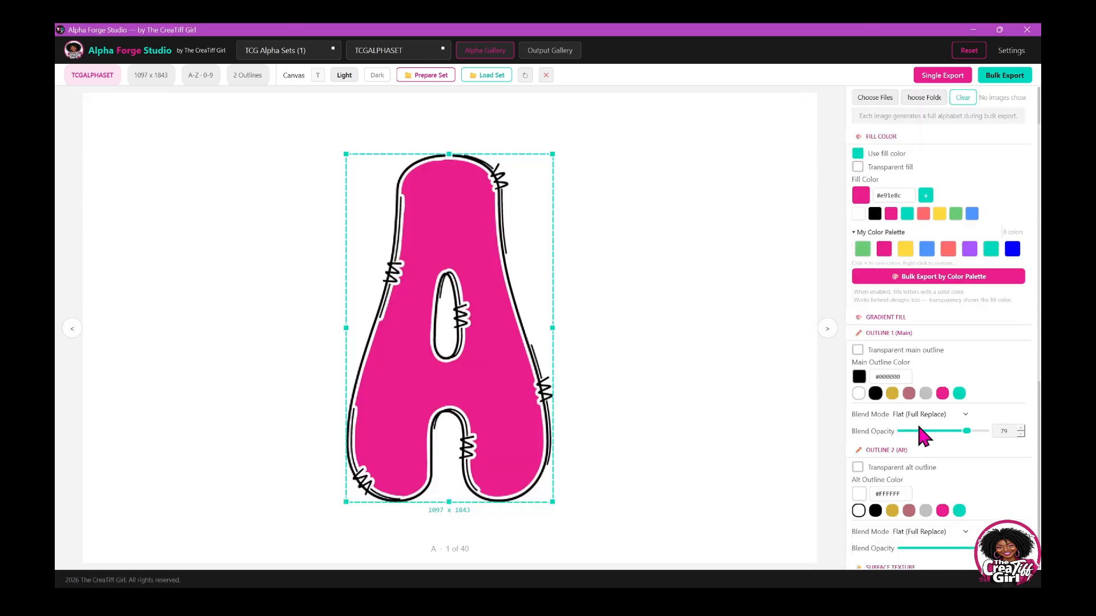
pyautogui.scroll(-6, 910, 378)
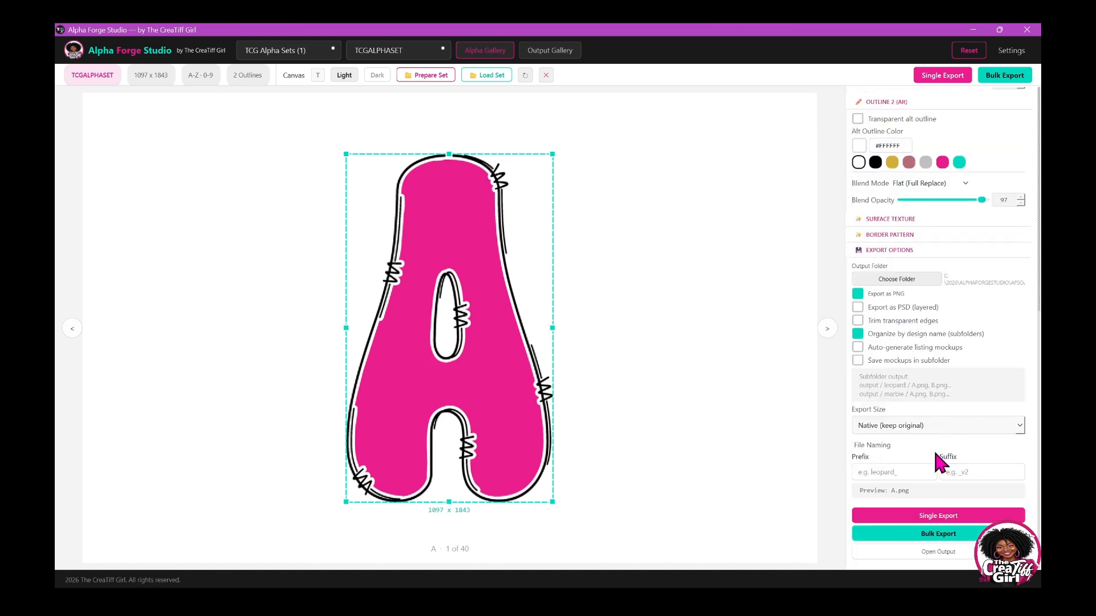
pyautogui.click(907, 553)
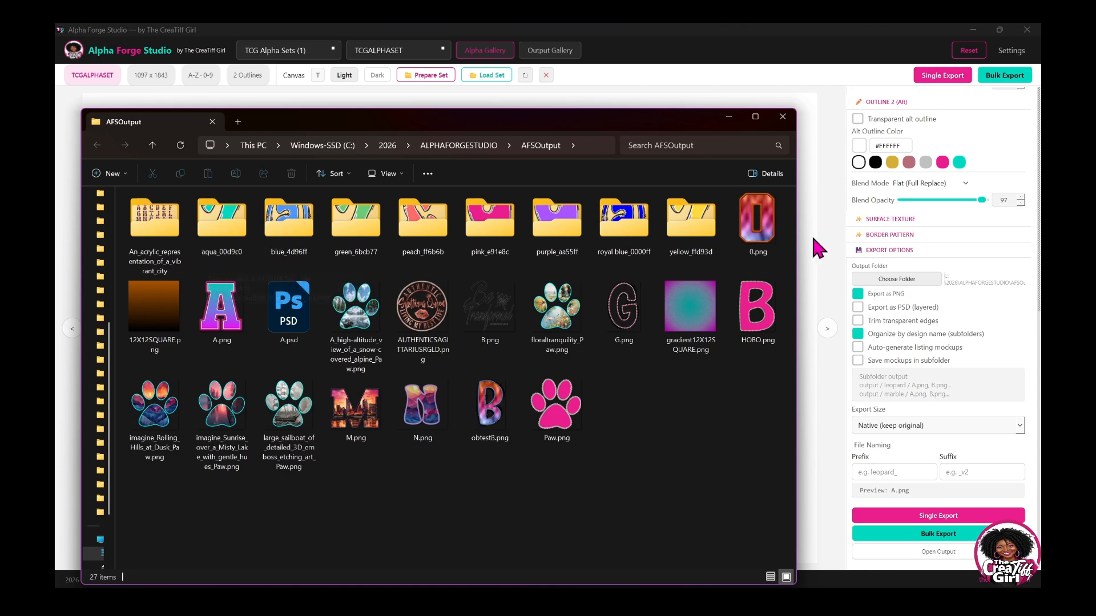
pyautogui.click(828, 151)
pyautogui.scroll(8, 974, 194)
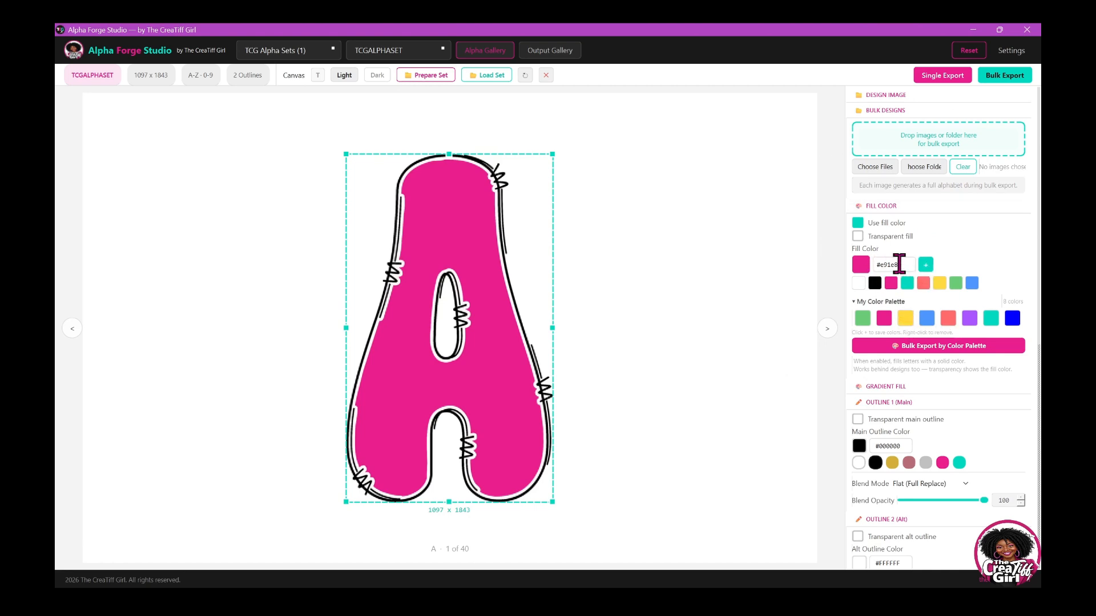
# Change the letter's fill color to the dark green basic color #005500
pyautogui.click(860, 268)
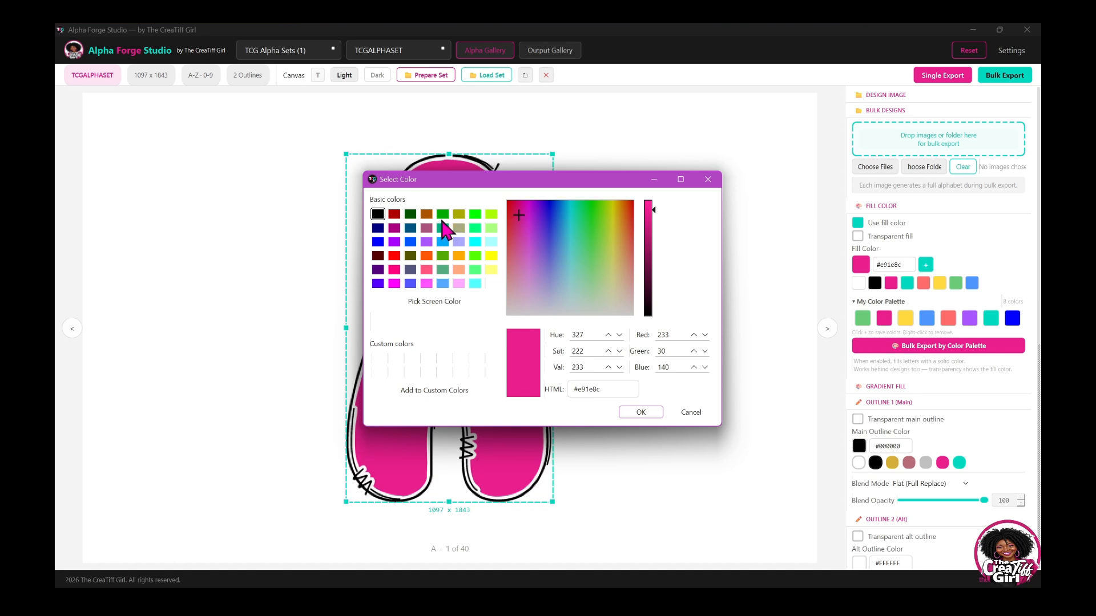
pyautogui.click(410, 216)
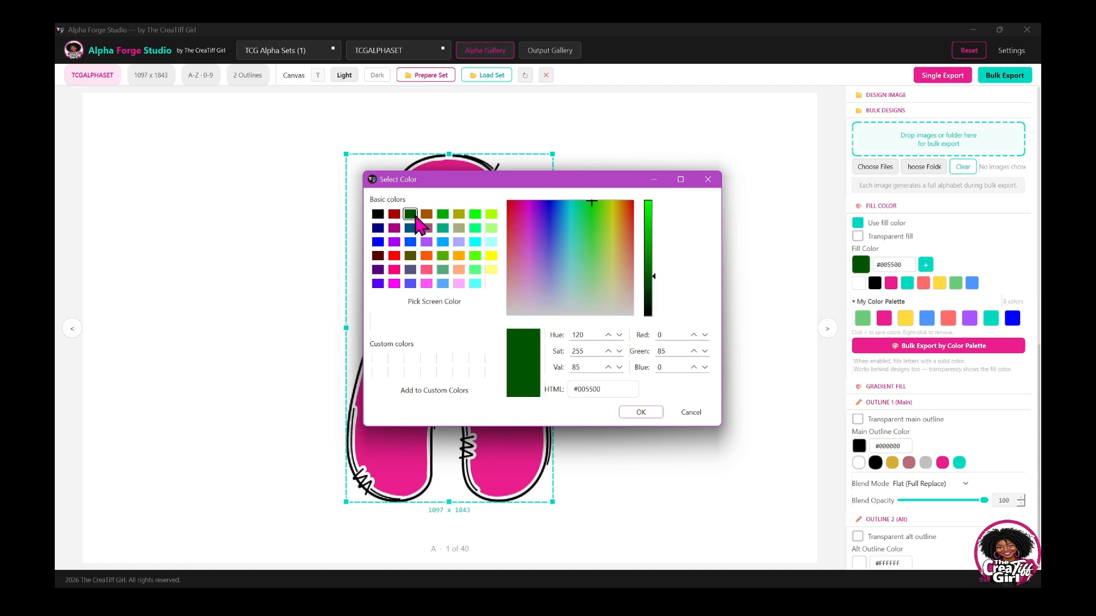
pyautogui.click(641, 413)
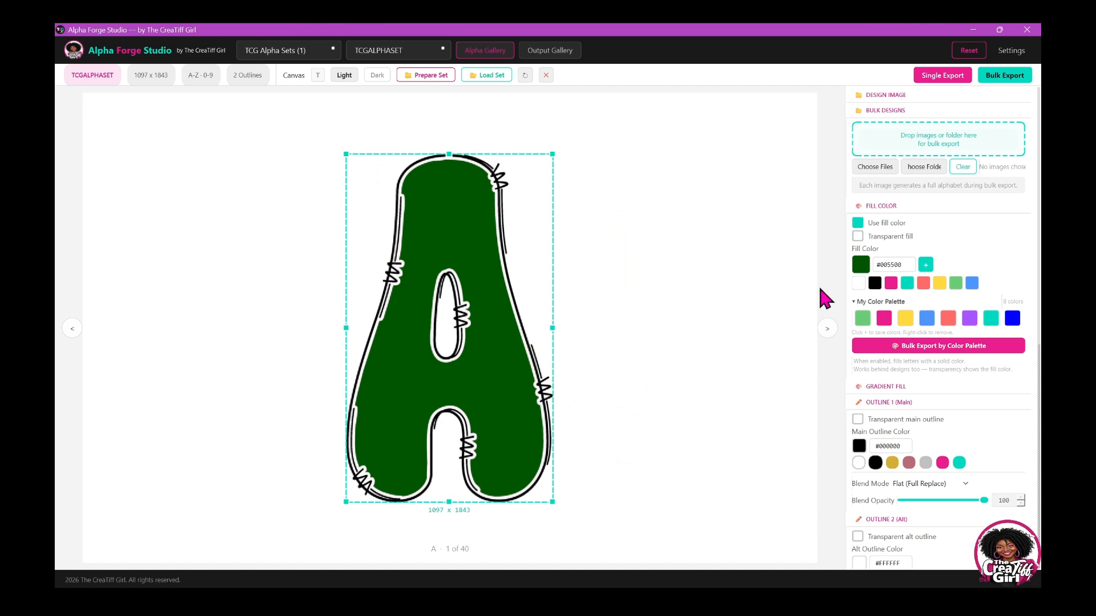
# Save the current #005500 fill color to My Color Palette under the name huntergreen
pyautogui.click(926, 265)
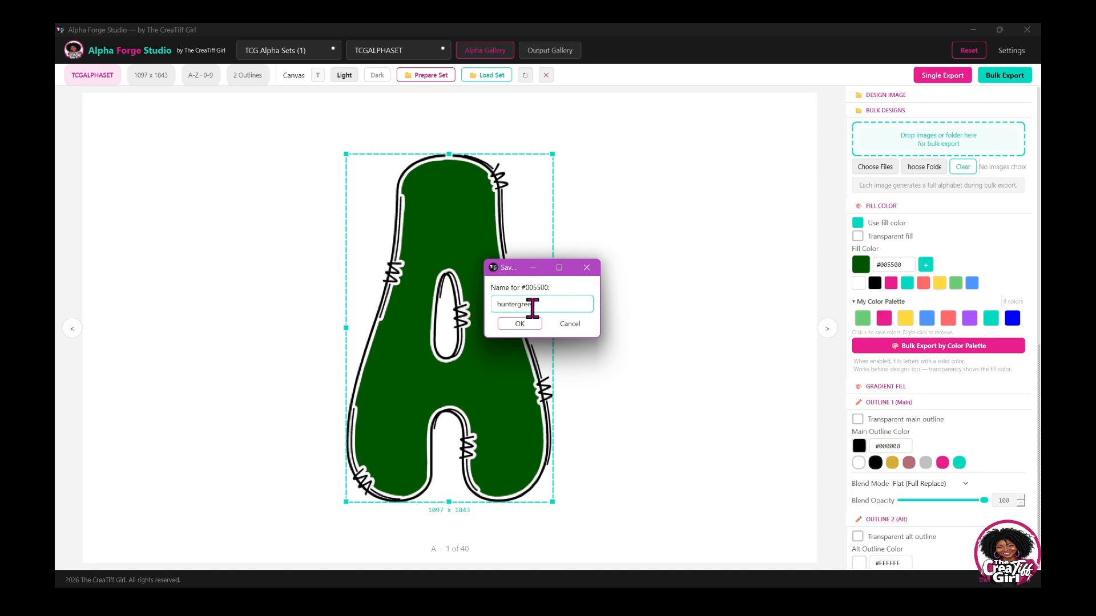
pyautogui.click(519, 323)
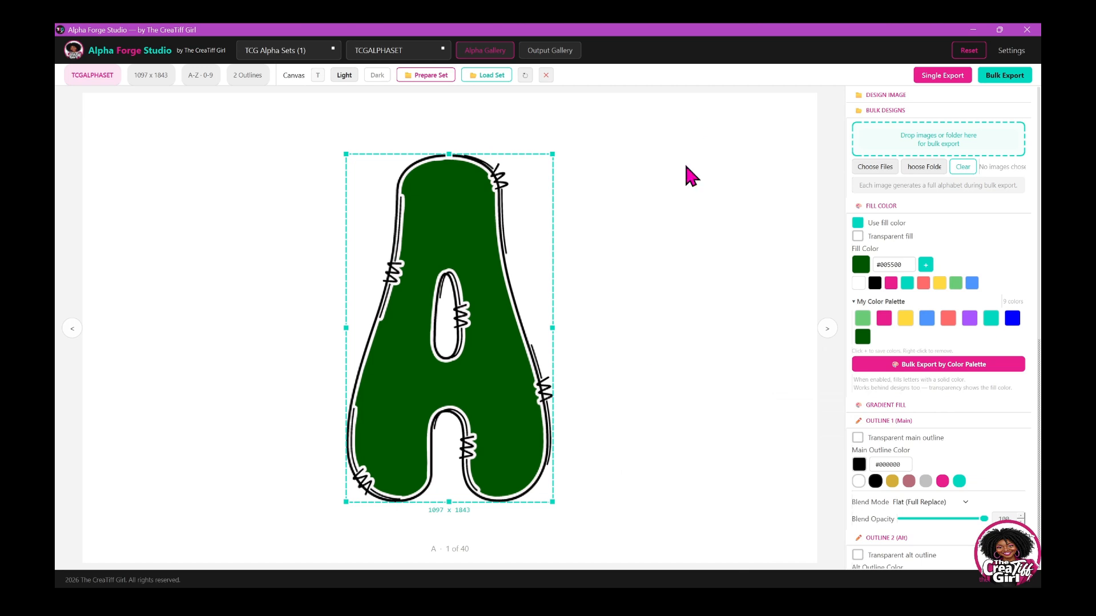
pyautogui.scroll(-2, 949, 464)
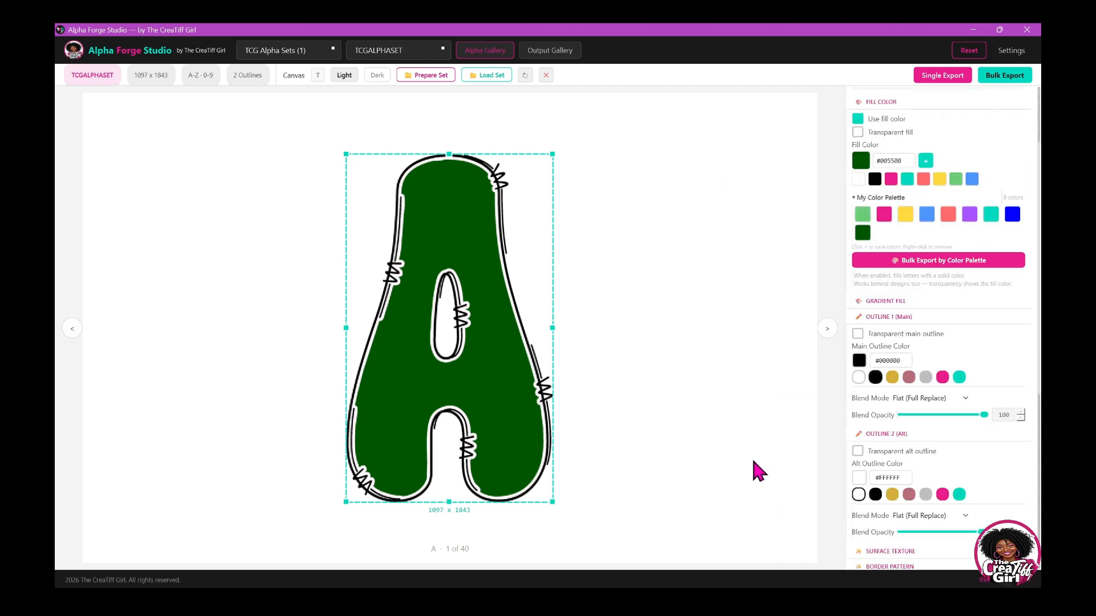